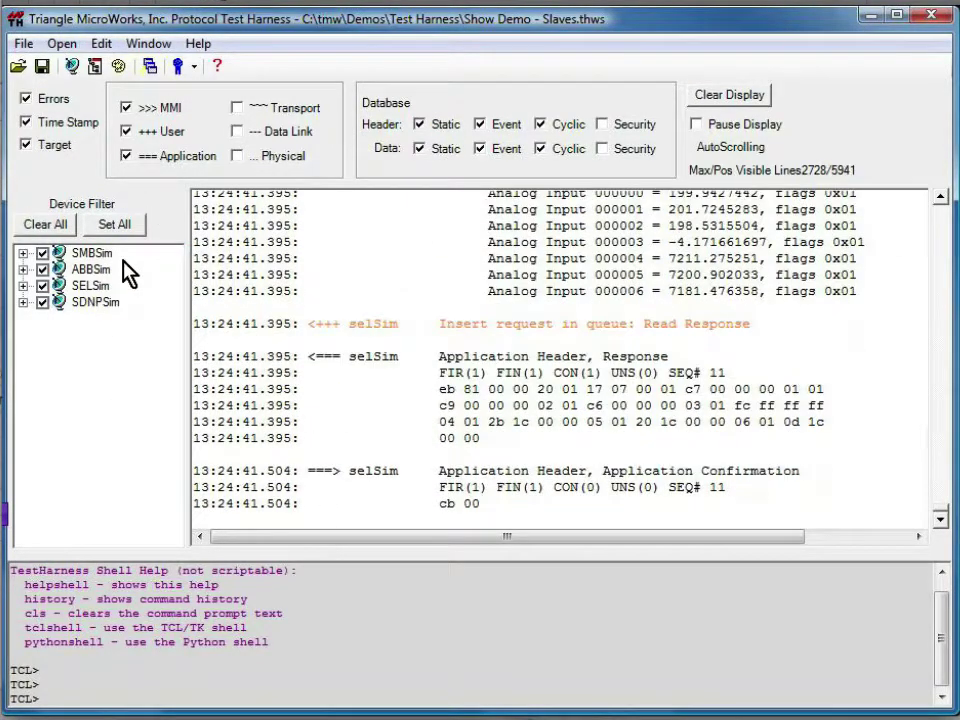
Briefly turn on transport, data link and physical layer logging, then turn them back off.
left_click(207, 129)
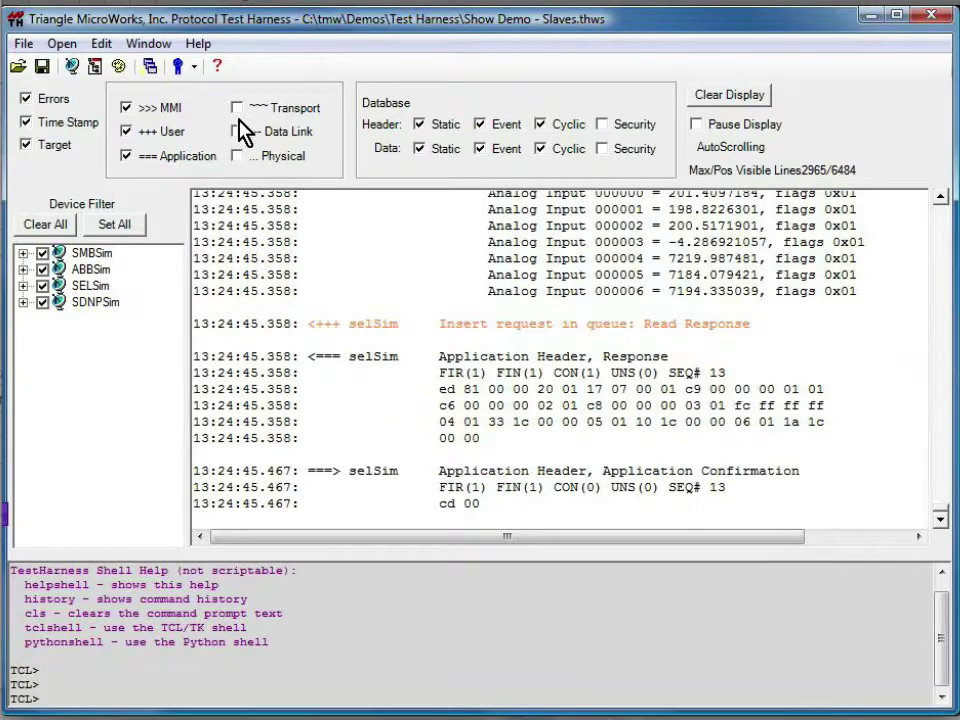
left_click(237, 108)
left_click(237, 130)
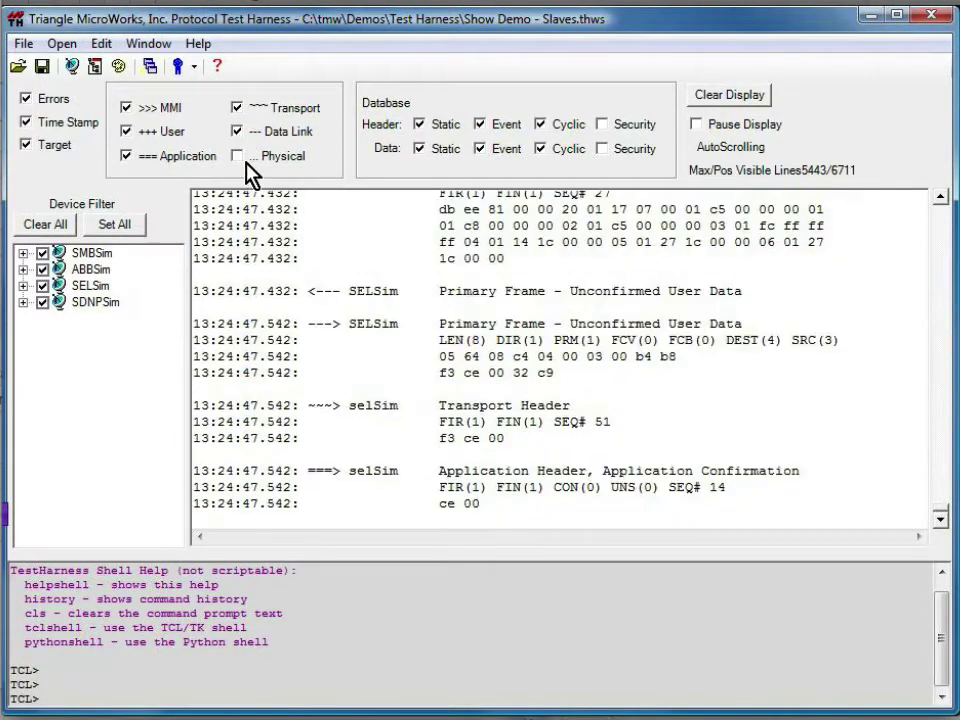
left_click(237, 156)
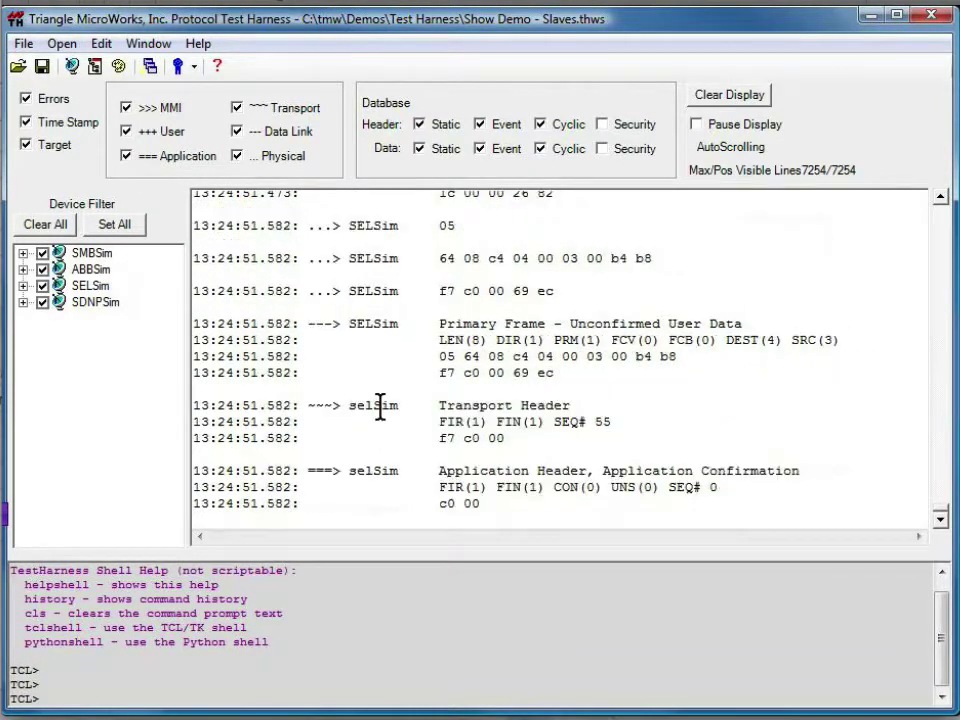
left_click(236, 157)
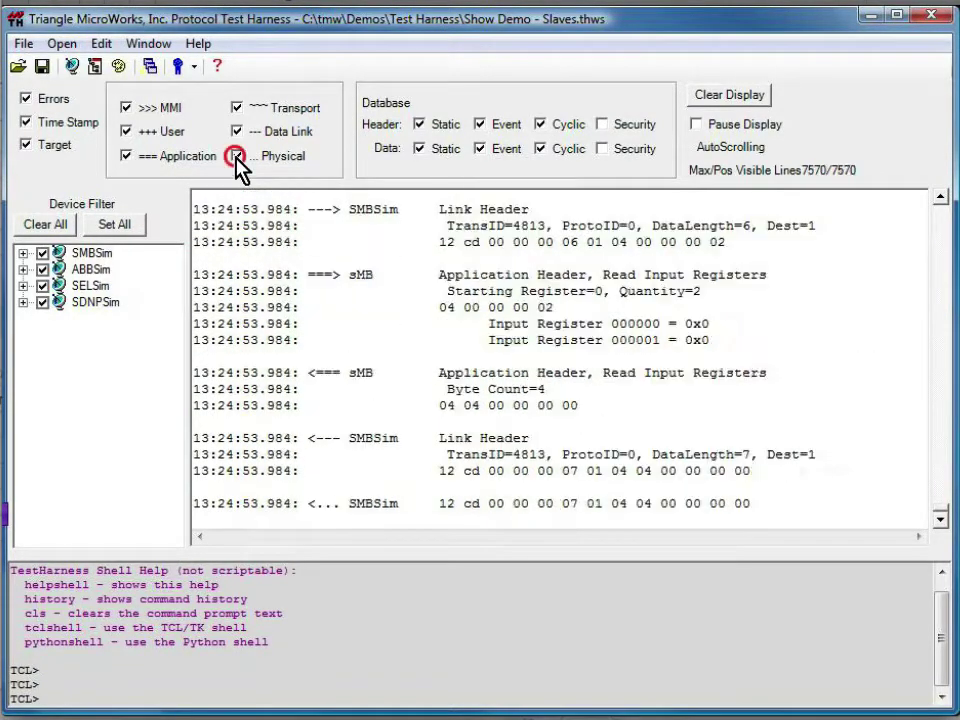
left_click(236, 131)
left_click(236, 107)
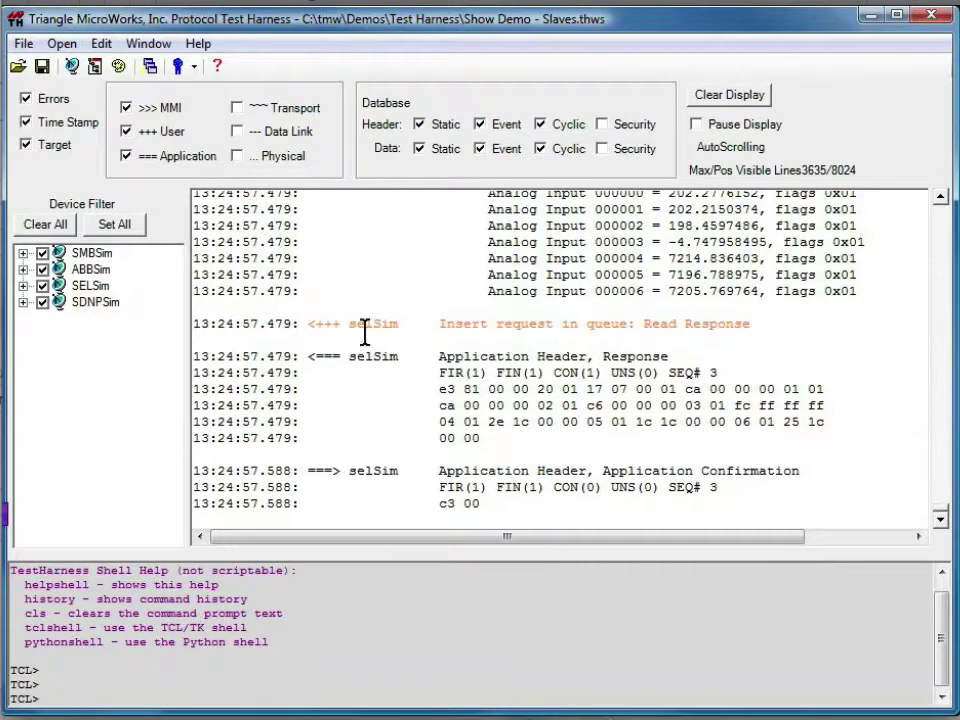
Clear all devices from the filter and include only SELSim's selSim session.
left_click(45, 224)
left_click(40, 286)
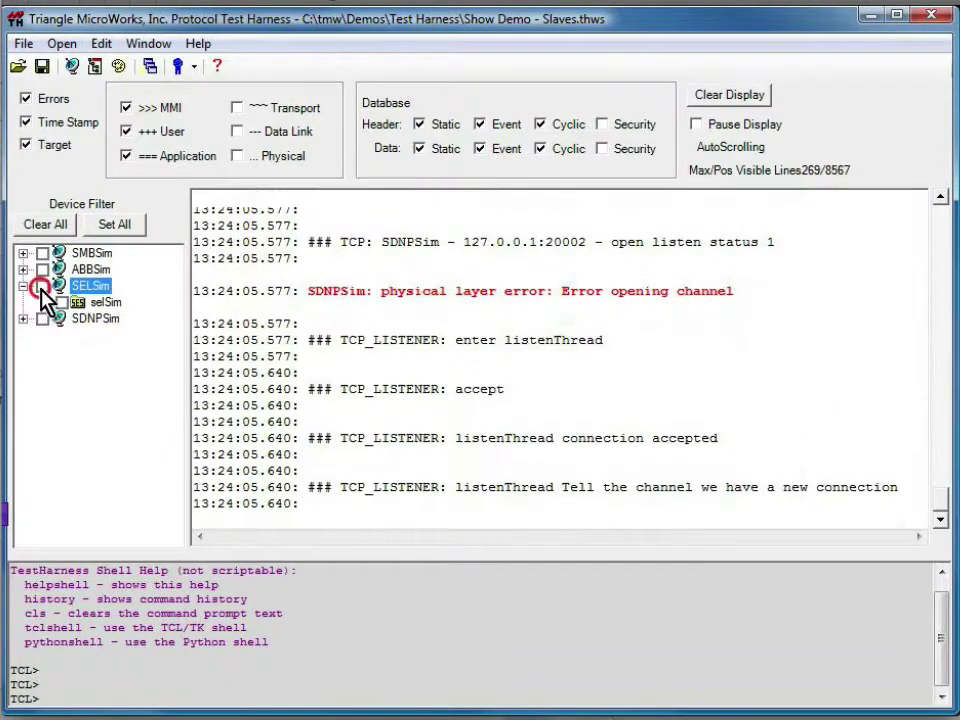
left_click(58, 302)
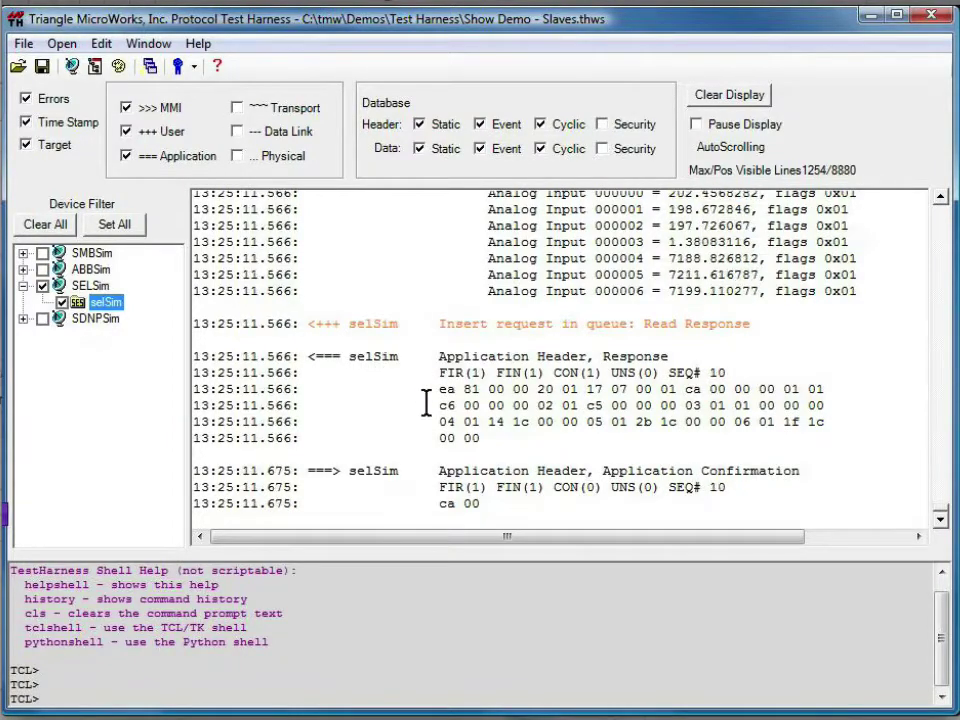
Pause the live log display and scroll back through the captured traffic.
left_click(696, 125)
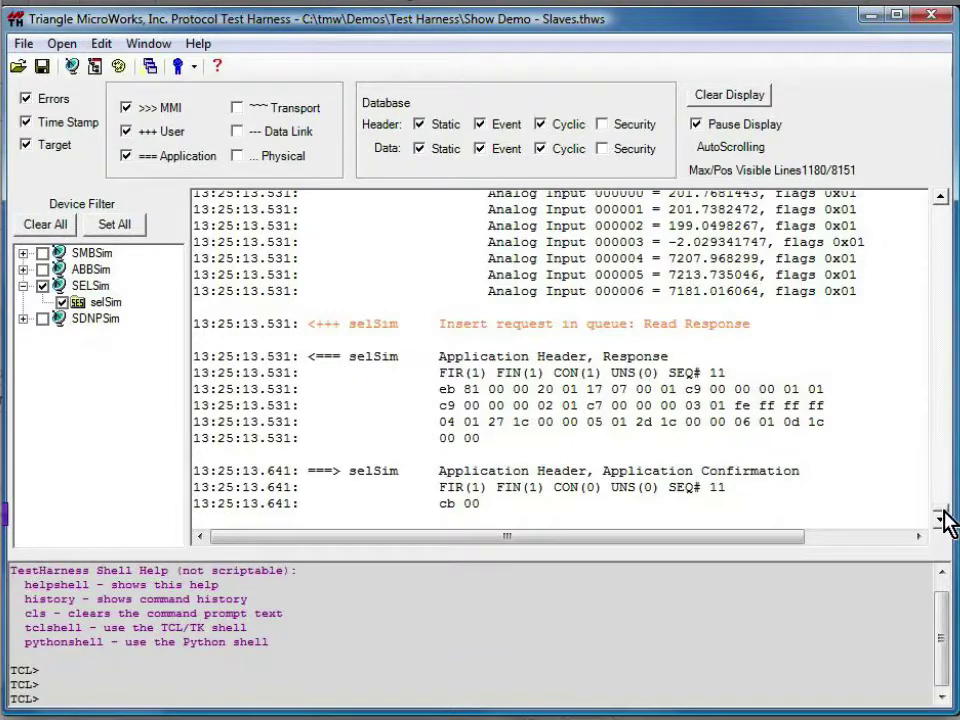
left_click_drag(945, 514, 945, 491)
scroll(945, 490, "down", 4)
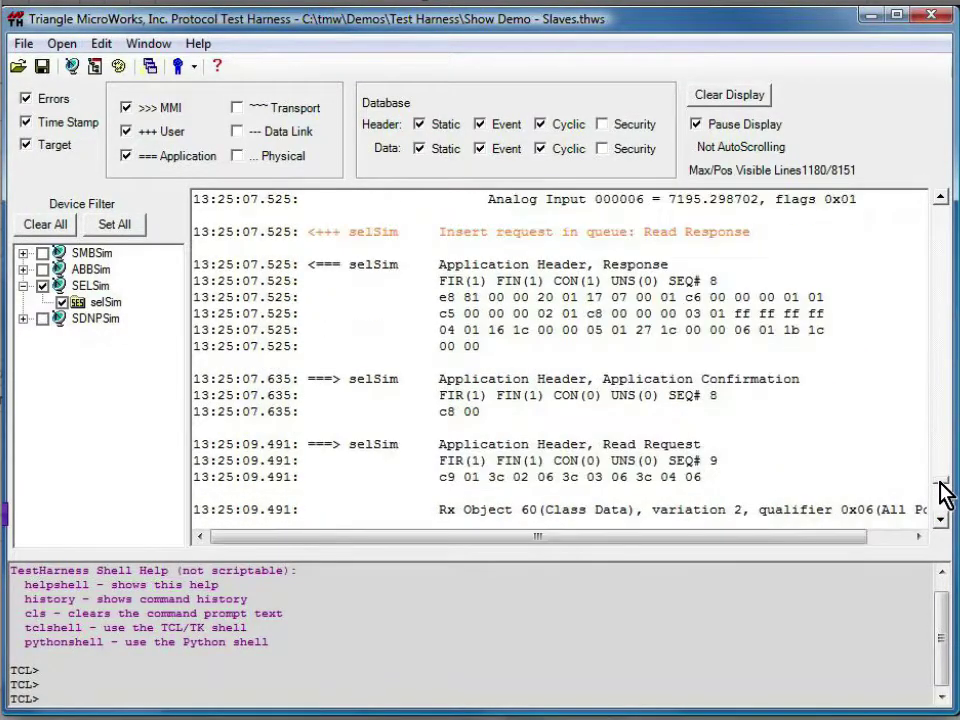
Enable the Transport, Data Link and Physical layer filters to see full frame traffic.
left_click(238, 107)
left_click(238, 131)
left_click(238, 155)
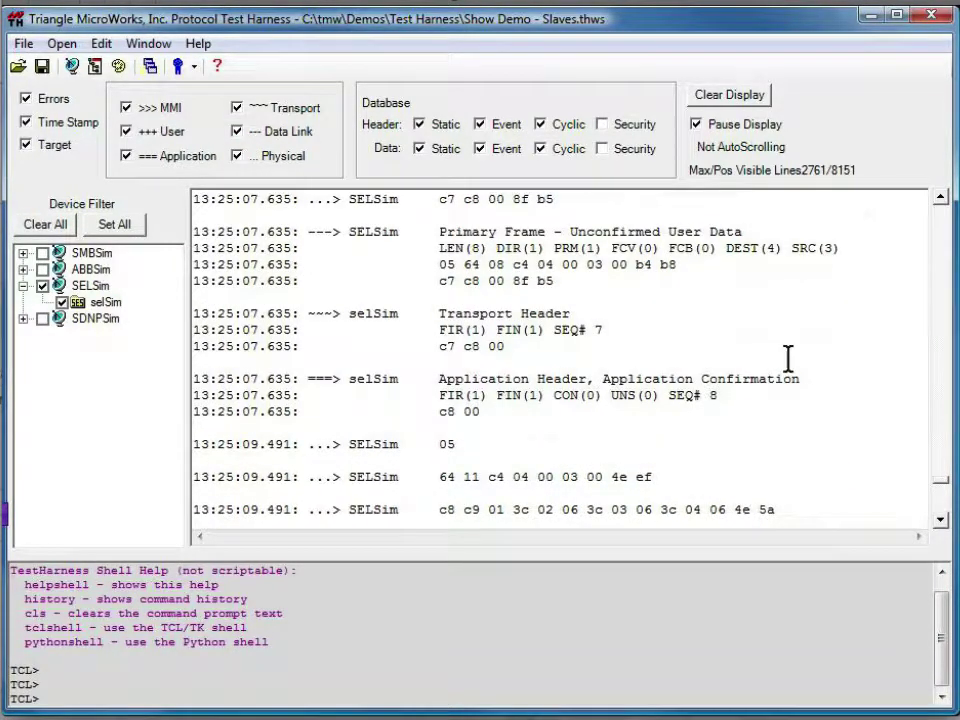
scroll(945, 490, "up", 7)
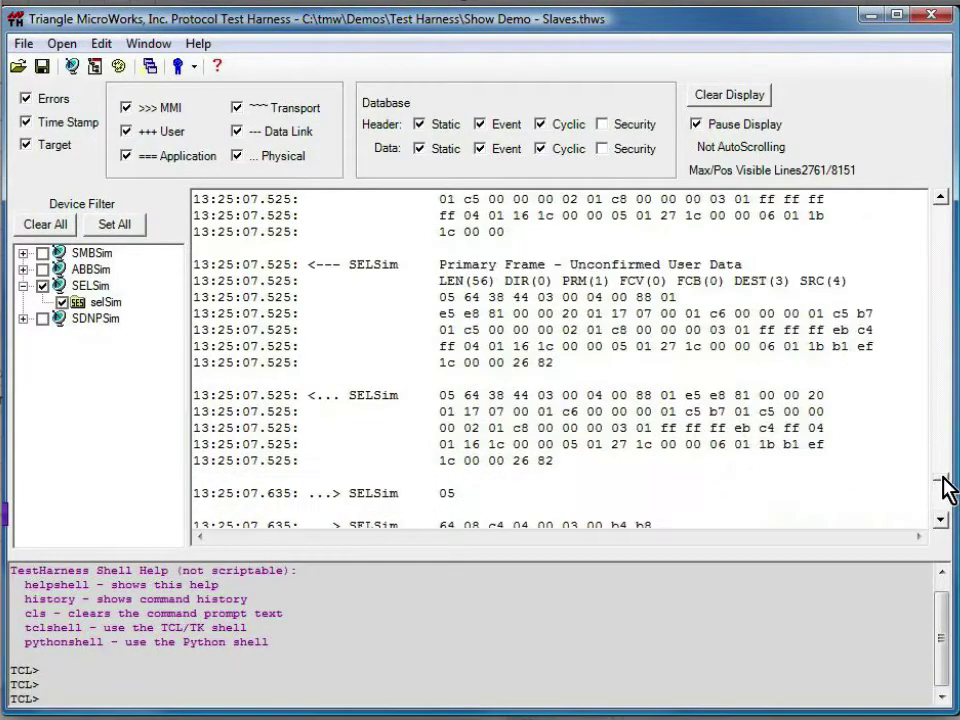
scroll(945, 488, "up", 8)
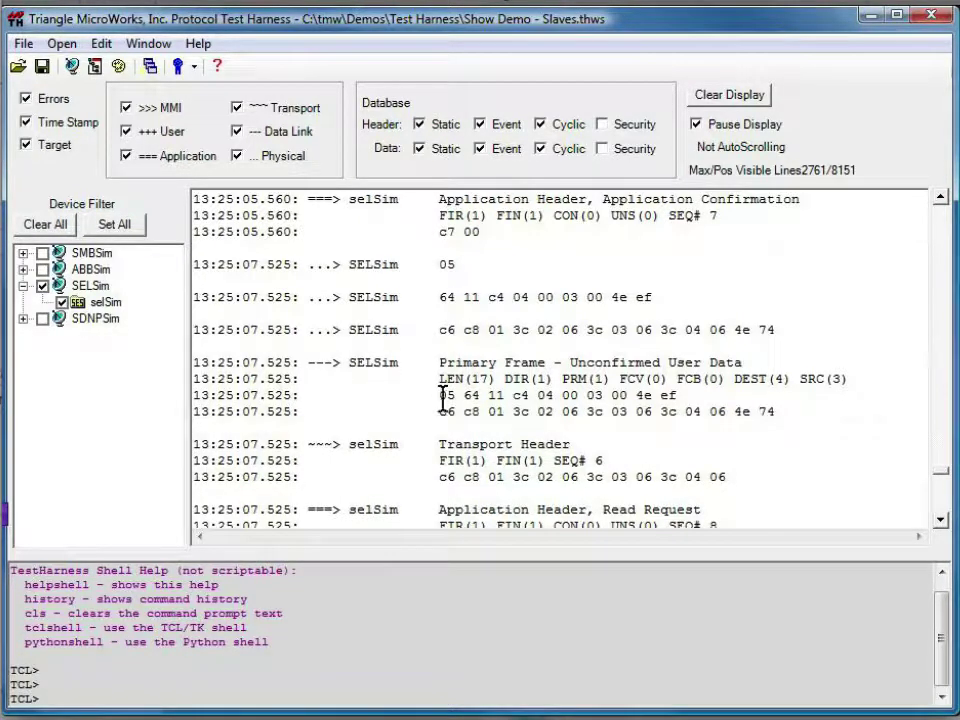
Save the protocol analyzer log as XML over the existing log.xml in Demo, confirming replacement.
left_click(24, 44)
mouse_move(62, 43)
mouse_move(26, 46)
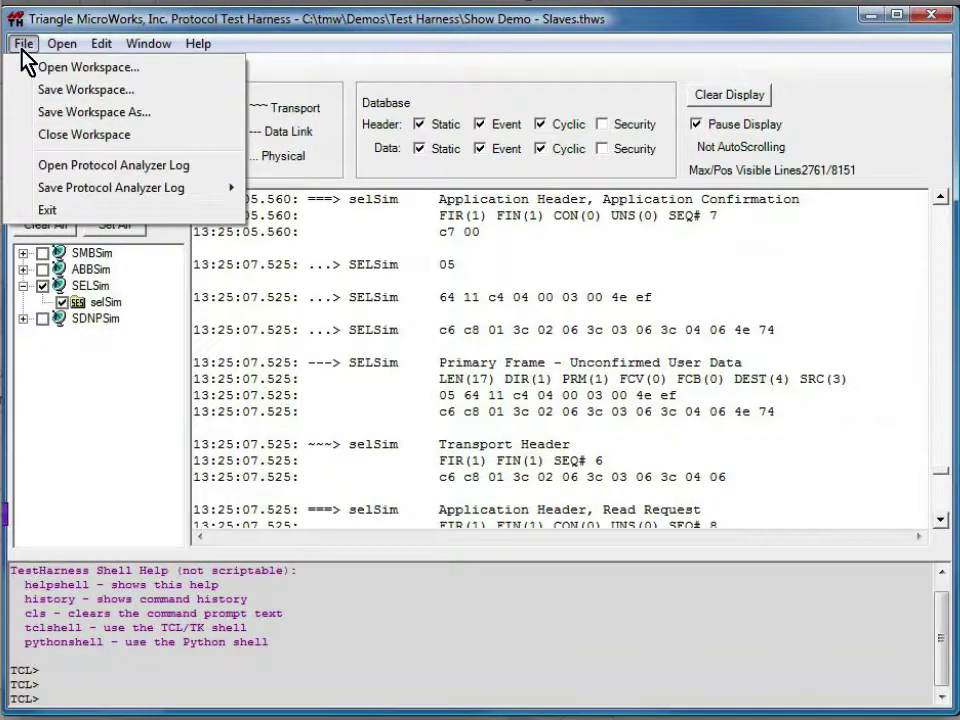
mouse_move(80, 188)
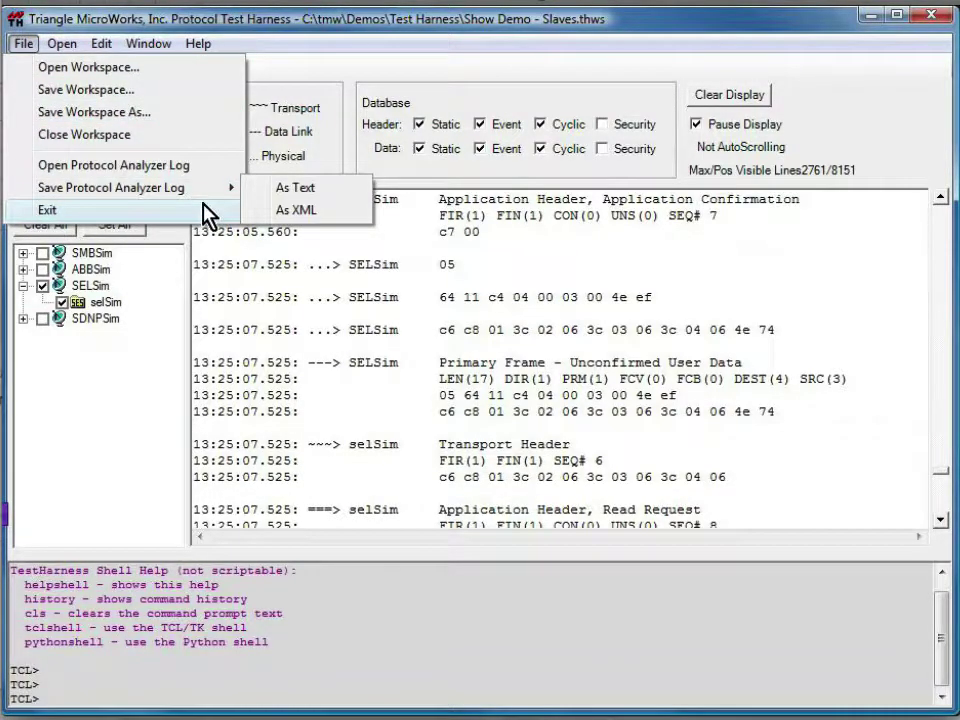
left_click(302, 211)
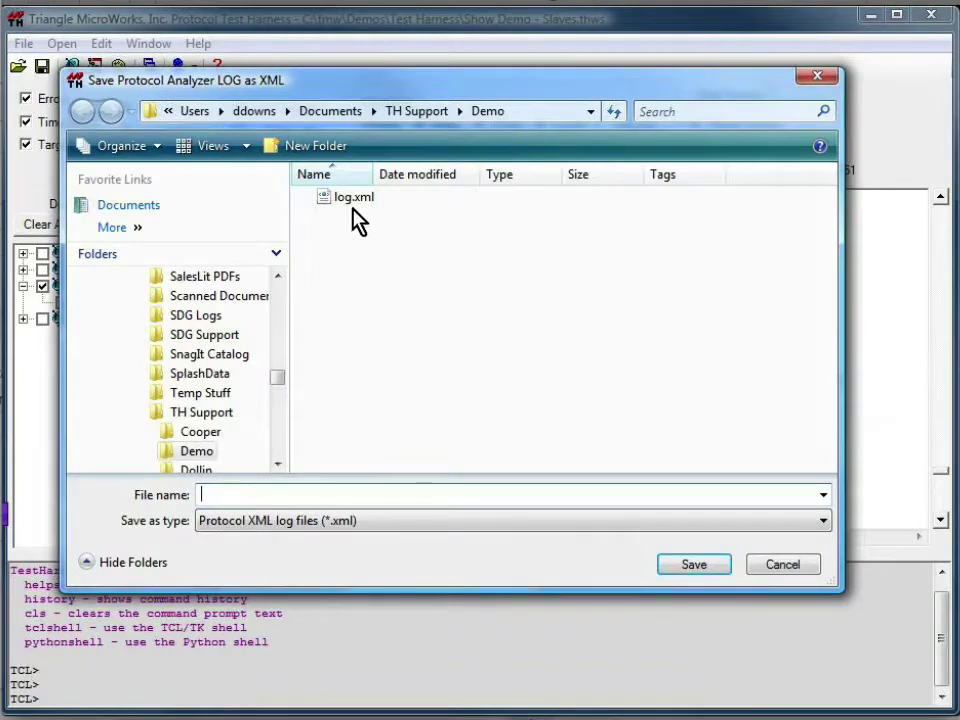
double_click(350, 205)
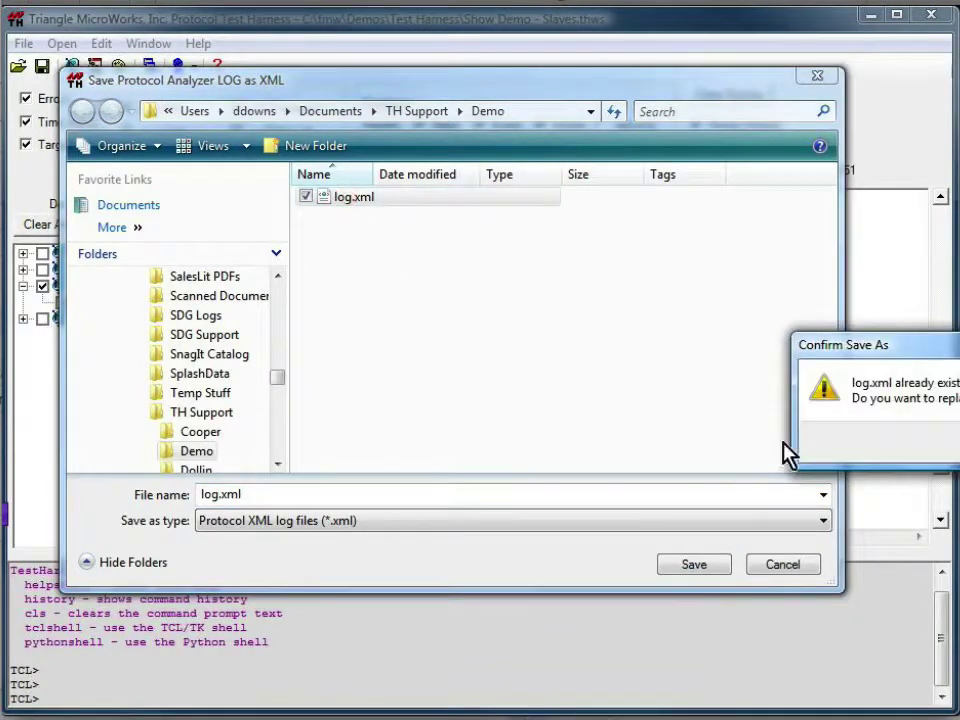
left_click_drag(880, 345, 525, 306)
left_click(586, 389)
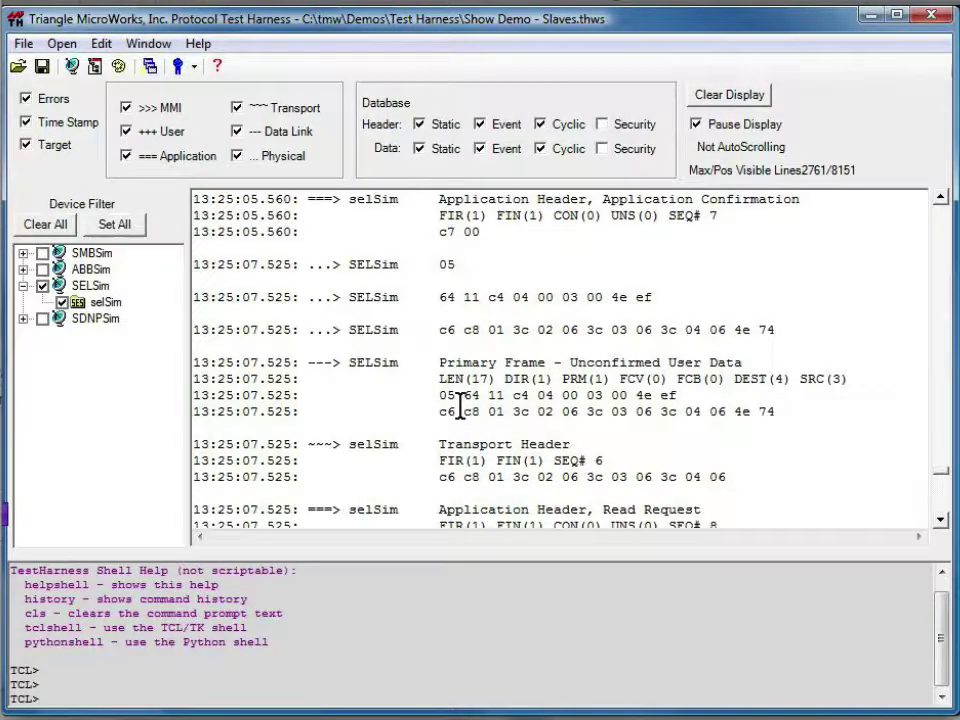
Open the saved log.xml in Protocol Log Viewer and reposition the viewer window.
left_click(22, 44)
left_click(86, 165)
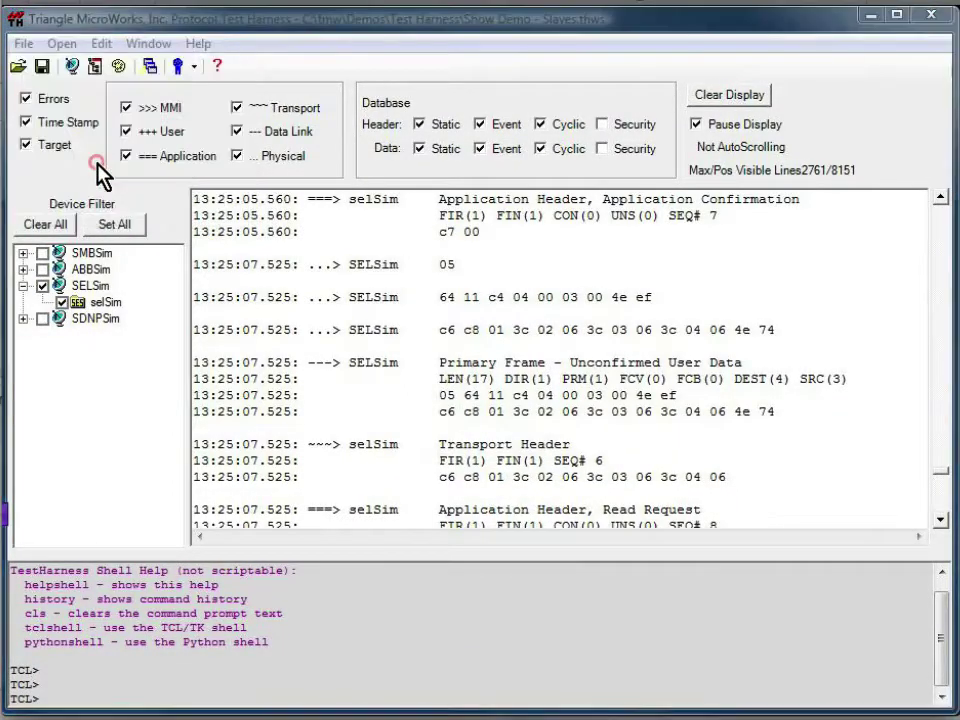
double_click(340, 197)
left_click_drag(40, 46, 503, 62)
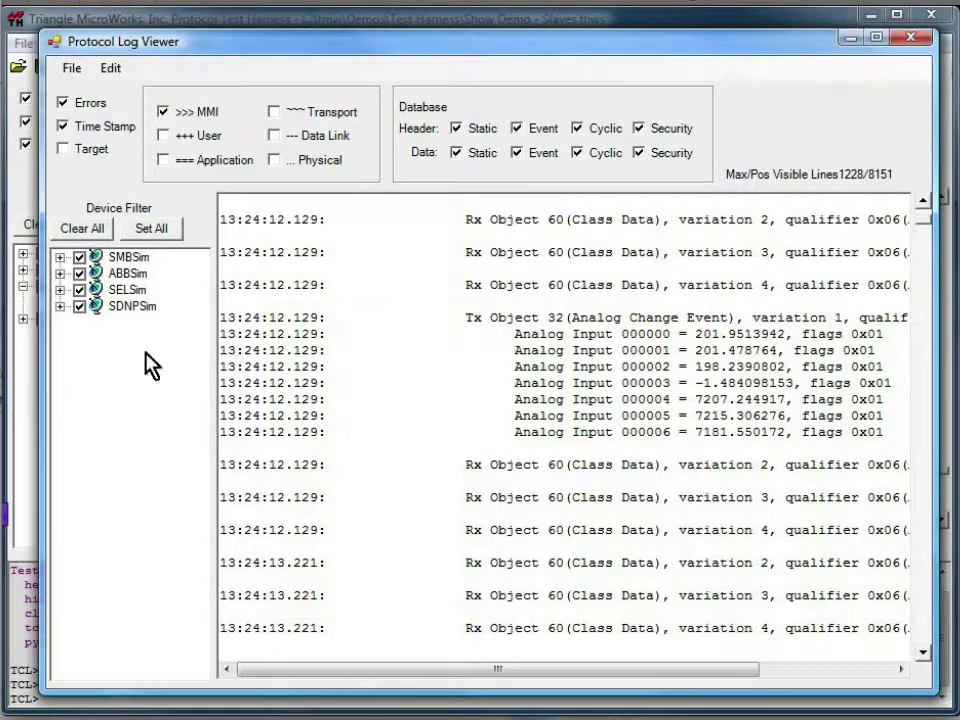
Exclude SELSim, SDNPSim, ABBSim and SMBSim traffic so no devices are shown.
left_click(79, 290)
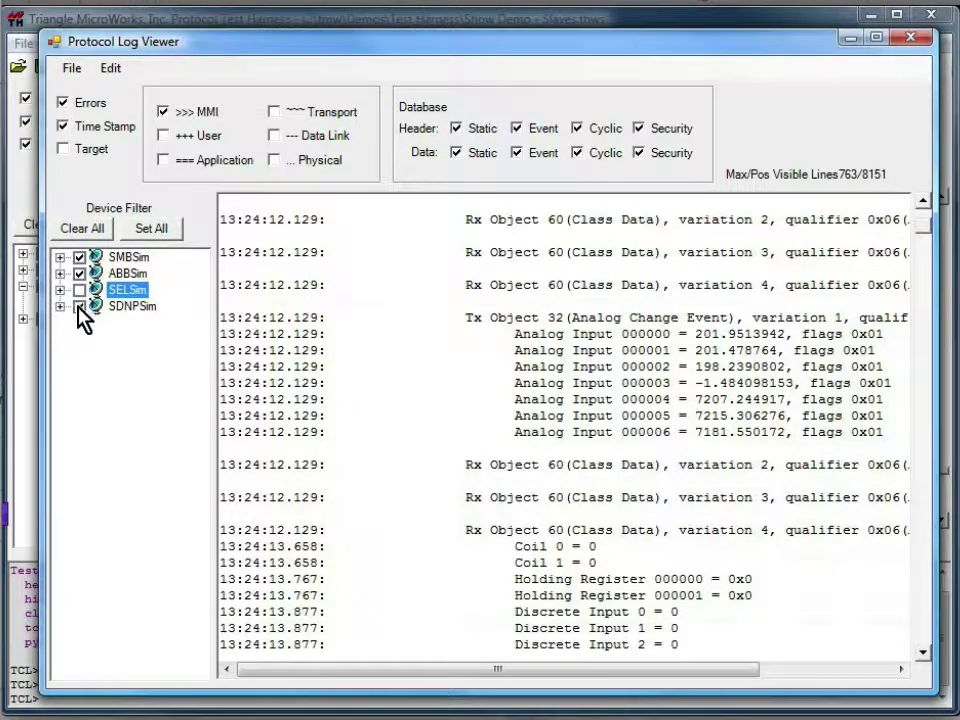
left_click(79, 306)
left_click(79, 270)
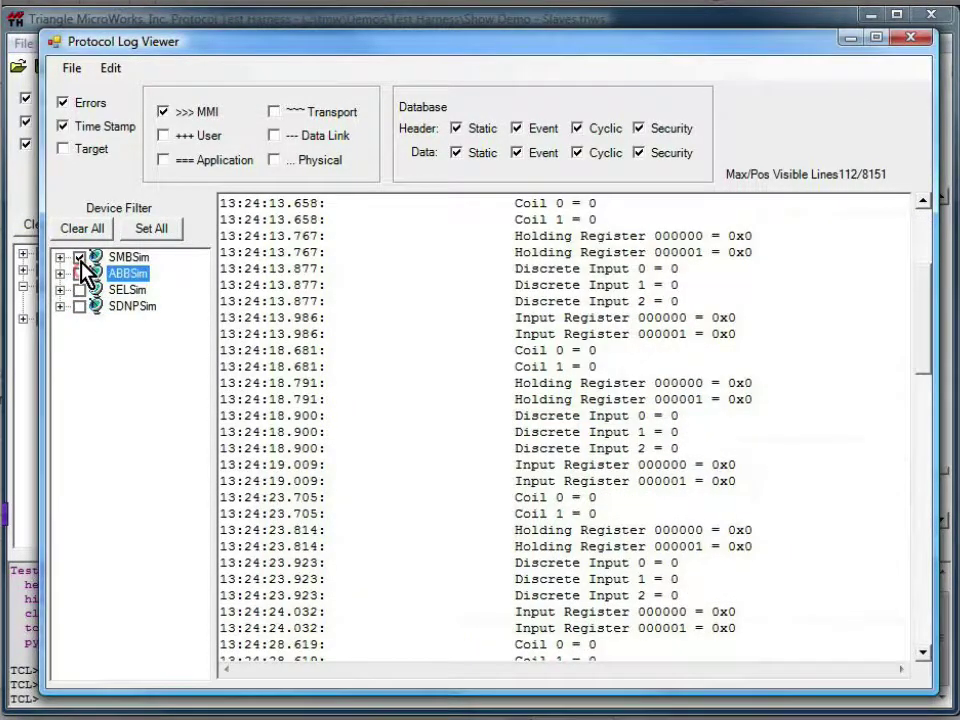
left_click(79, 257)
Show User and Application layer messages and include only SELSim's selSim traffic.
left_click(163, 135)
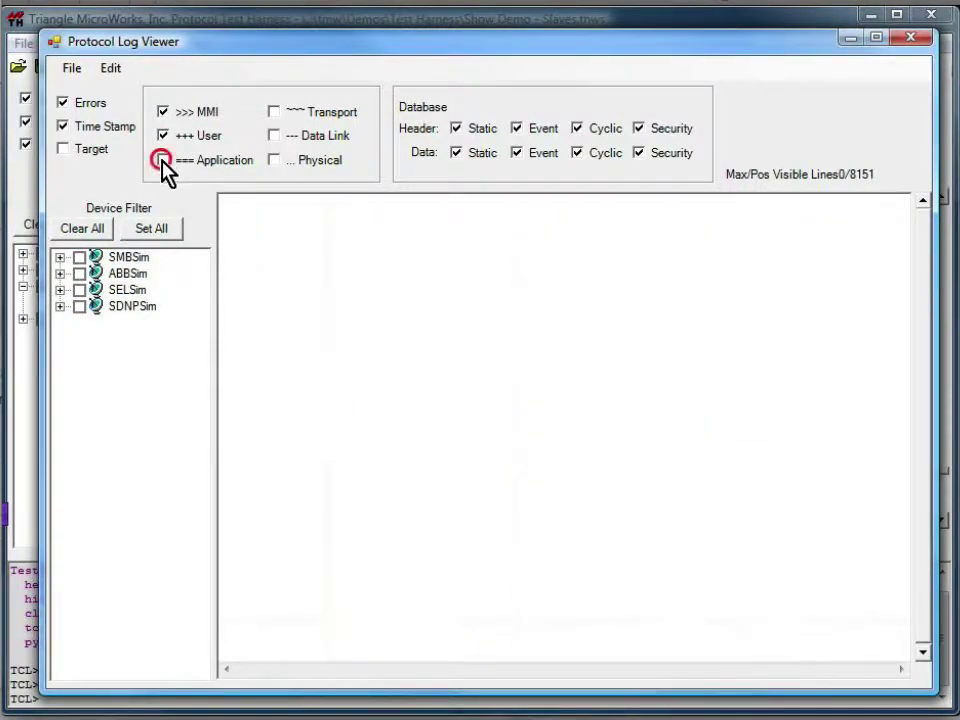
left_click(163, 160)
left_click(59, 289)
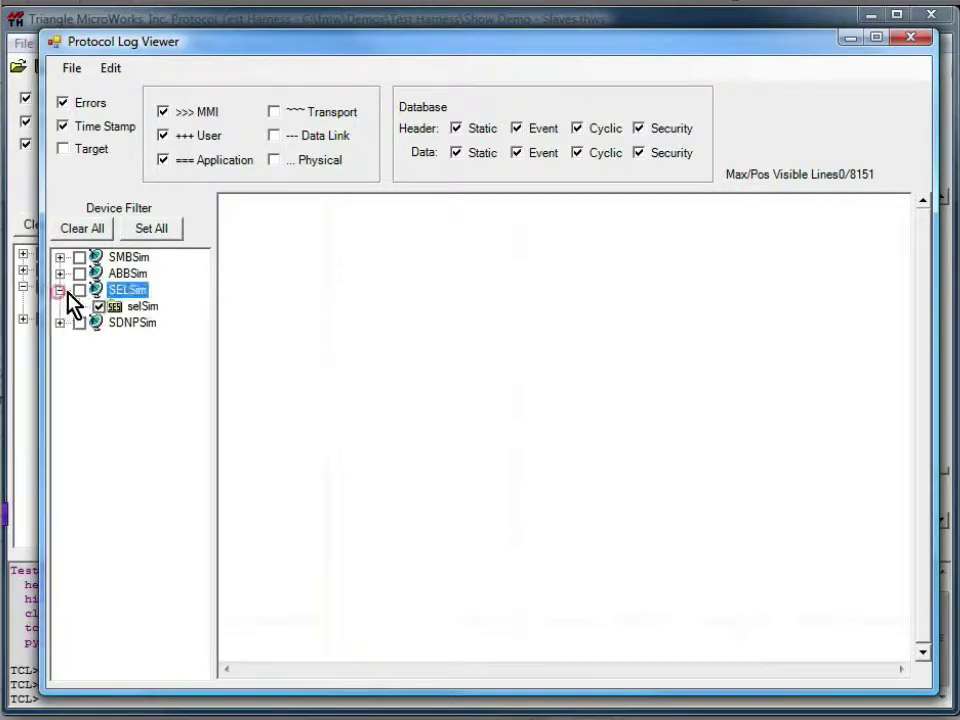
left_click(79, 289)
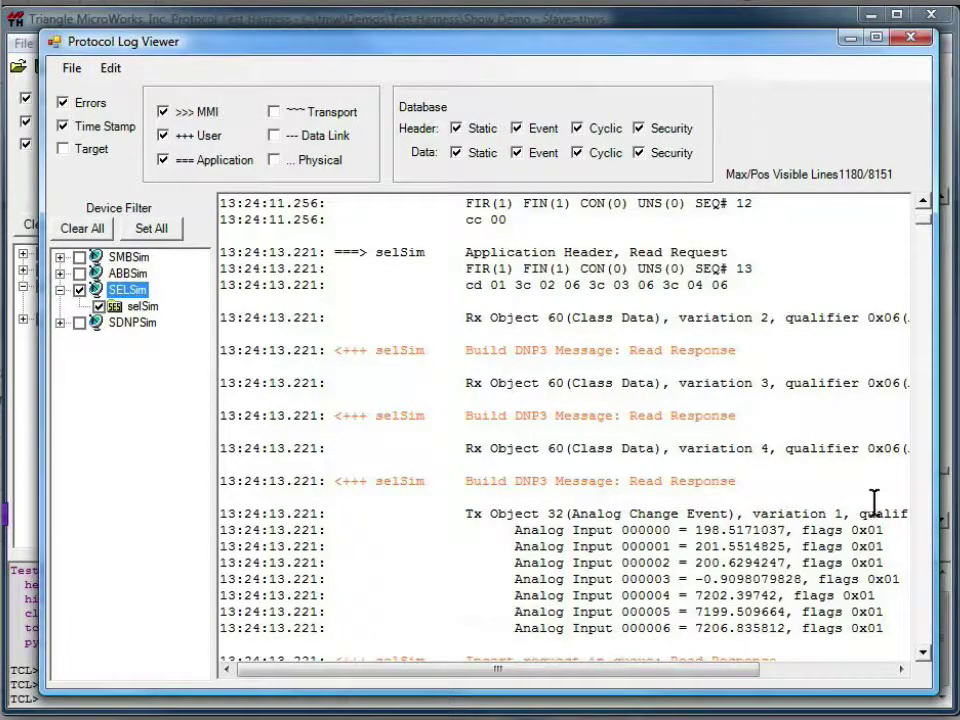
left_click(714, 463)
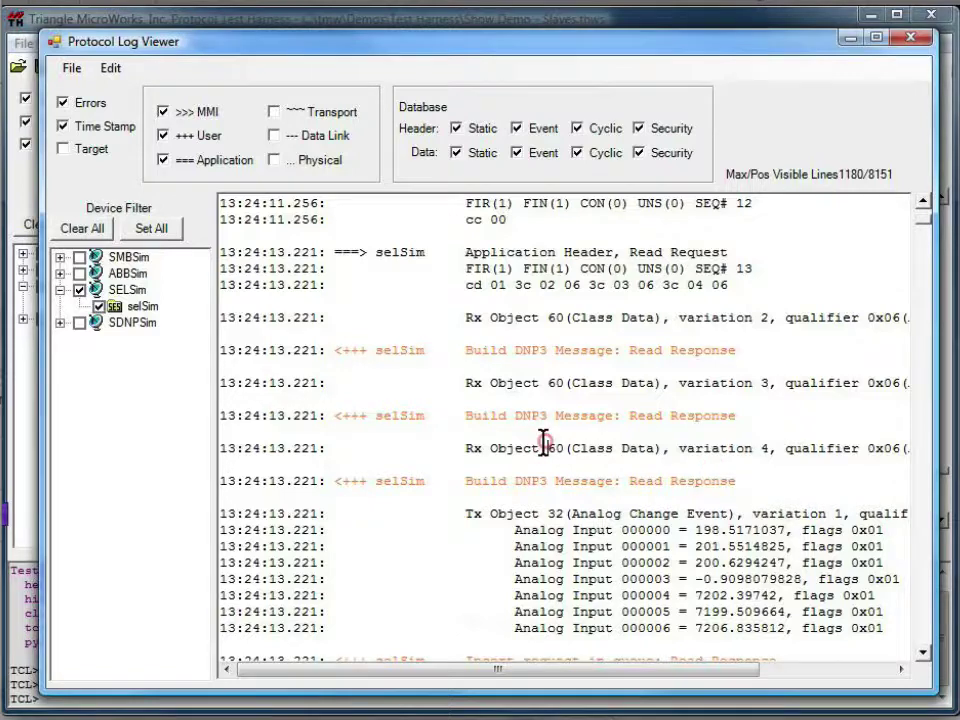
scroll(541, 443, "down", 5)
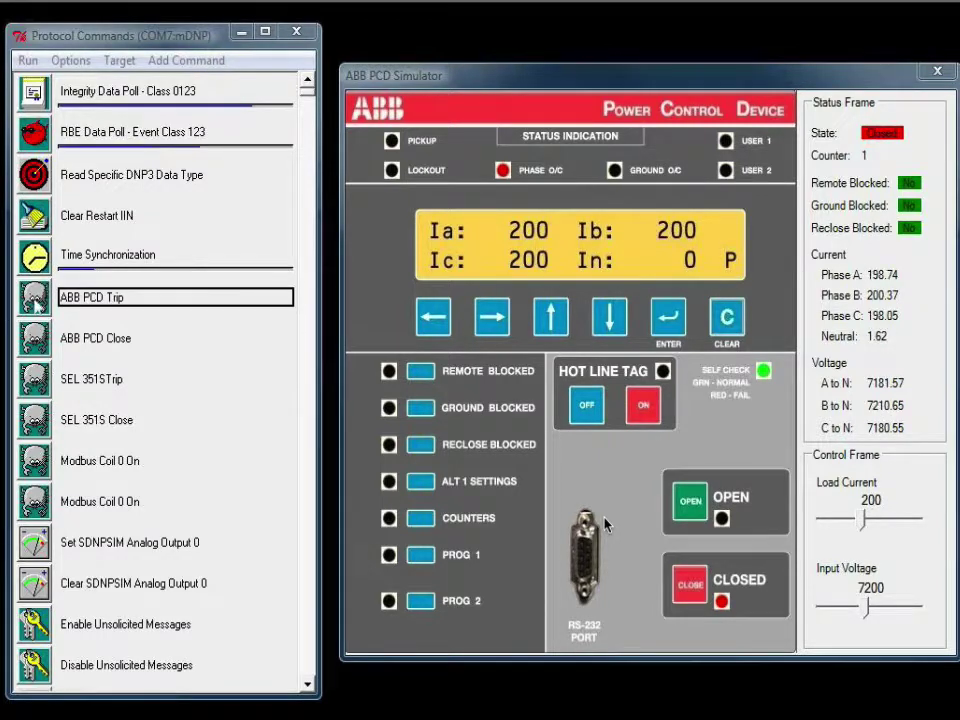
Send ABB PCD Trip to open the breaker, then ABB PCD Close to re-close it.
left_click(35, 298)
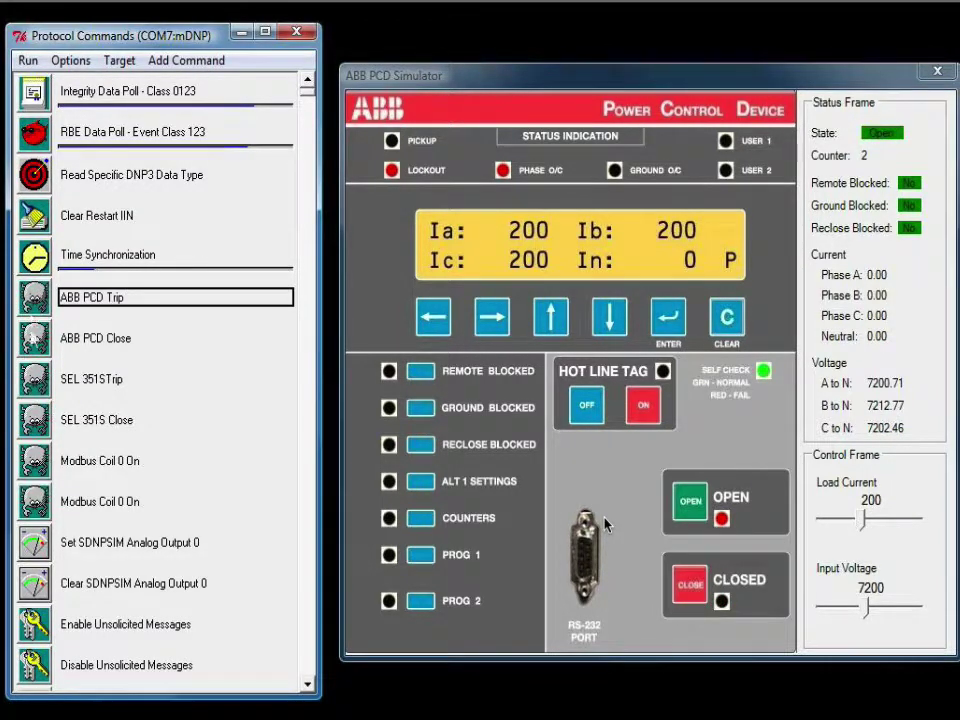
left_click(35, 340)
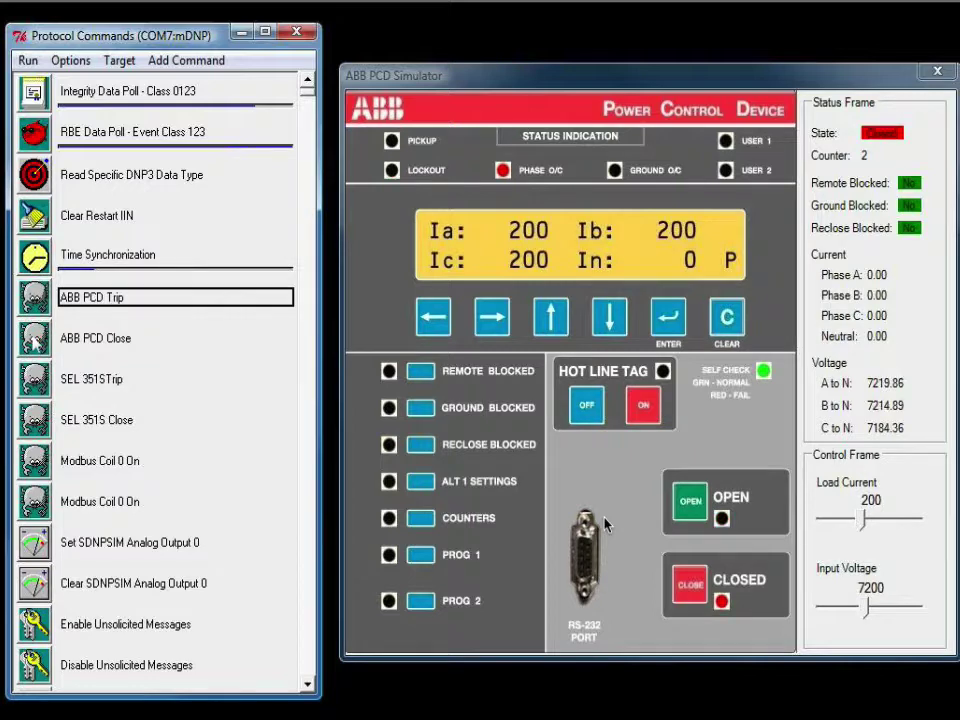